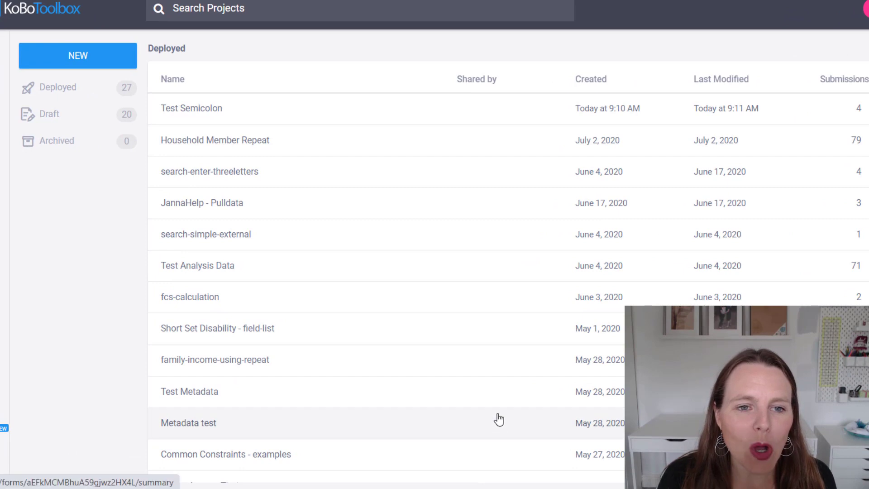
Find the Test Analysis Data project among the 27 deployed forms in KoboToolbox
{"action": "mouse_move", "coordinate": [813, 142]}
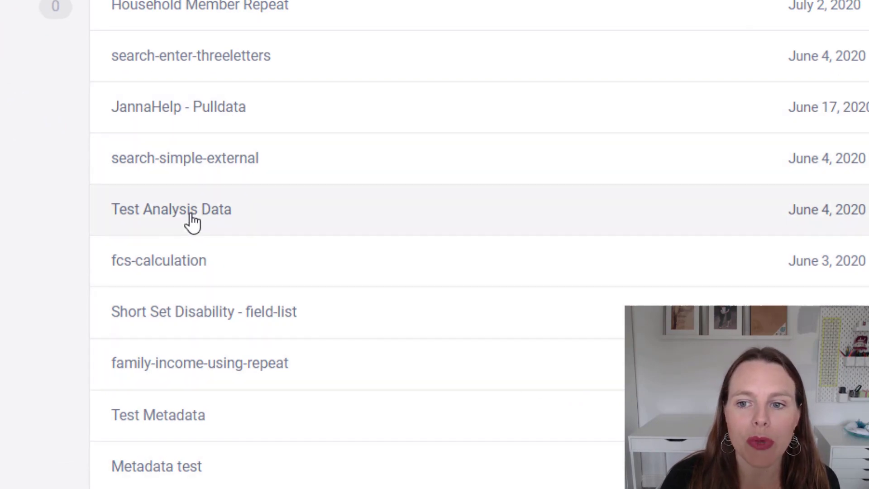
Export the Test Analysis Data submissions as XLS with Labels and download the file
{"action": "left_click", "coordinate": [144, 222]}
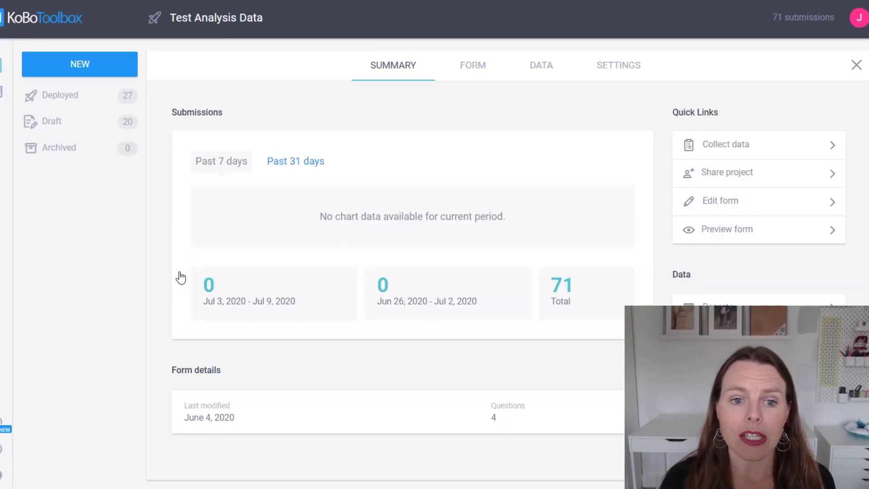
{"action": "left_click", "coordinate": [538, 70]}
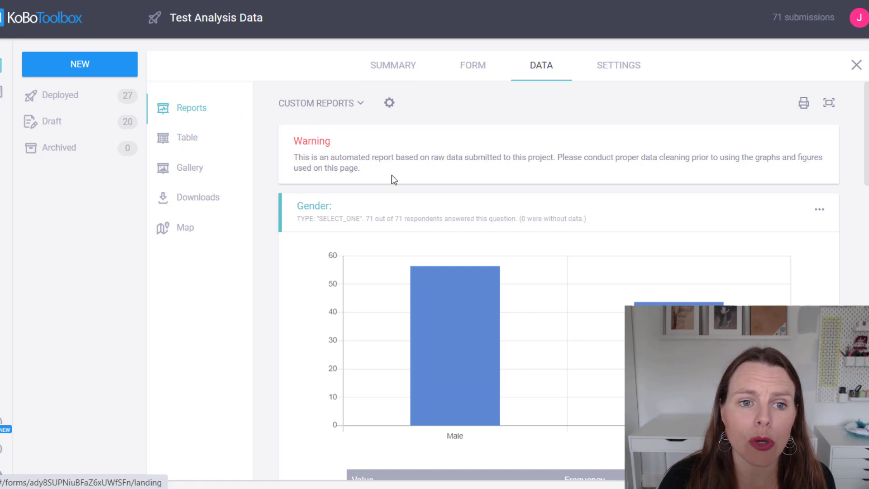
{"action": "left_click", "coordinate": [188, 203]}
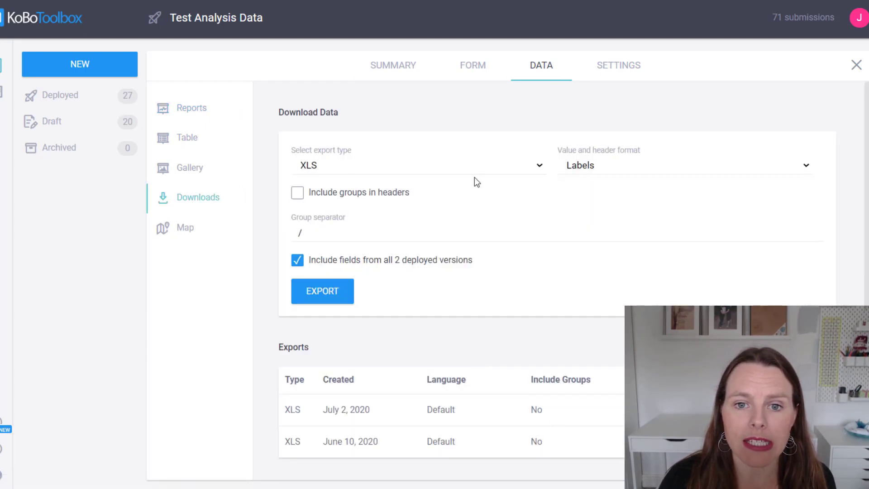
{"action": "left_click", "coordinate": [329, 294]}
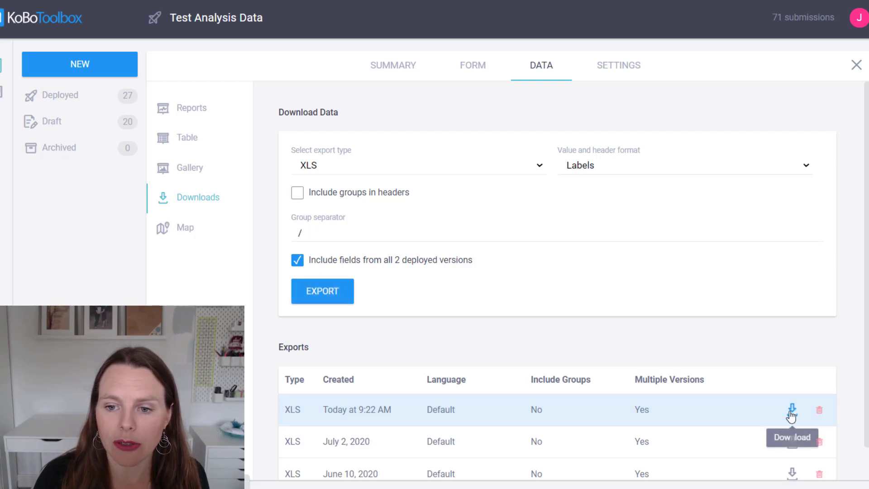
{"action": "left_click", "coordinate": [790, 412]}
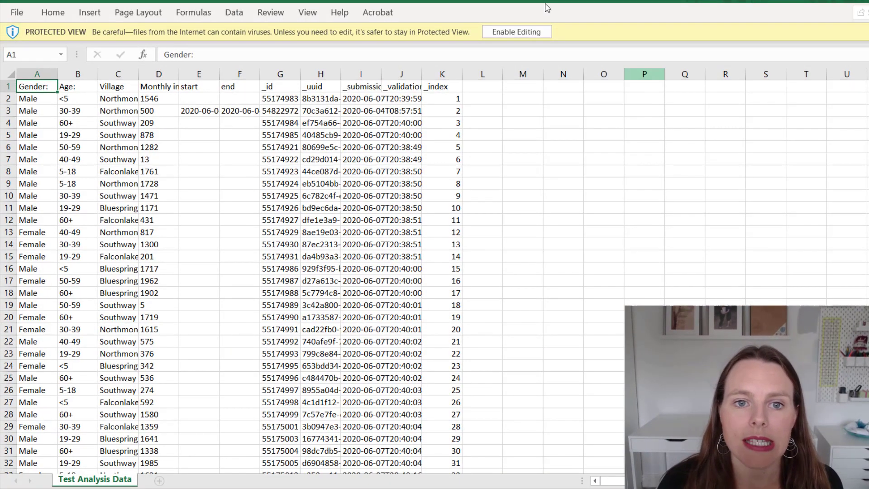
Autofit all columns and review the Gender:, Age:, Village and Monthly income: headers
{"action": "left_click", "coordinate": [10, 75]}
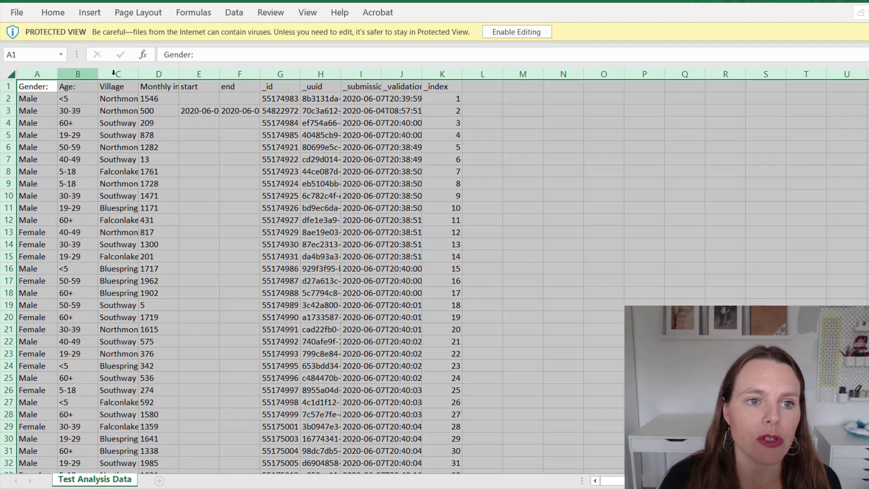
{"action": "double_click", "coordinate": [100, 72]}
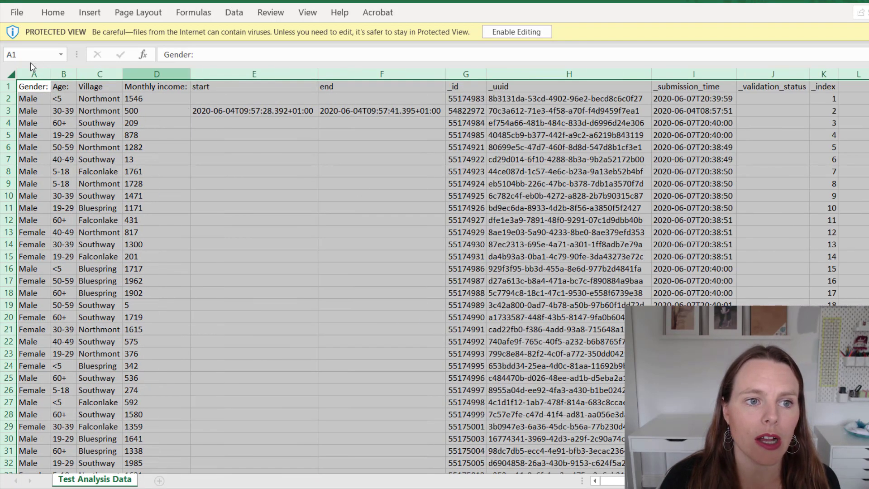
{"action": "left_click_drag", "start_coordinate": [30, 69], "coordinate": [796, 196]}
{"action": "left_click", "coordinate": [691, 177]}
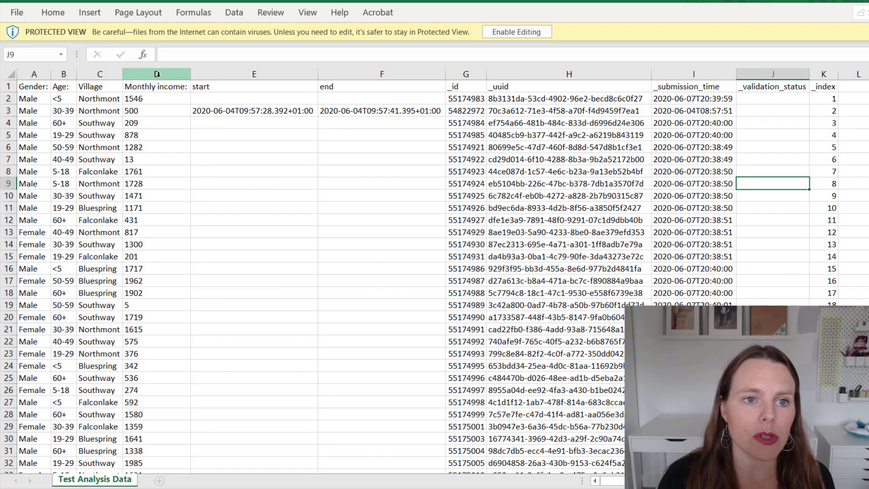
{"action": "left_click_drag", "start_coordinate": [181, 73], "coordinate": [43, 74]}
{"action": "left_click", "coordinate": [30, 86]}
{"action": "left_click", "coordinate": [63, 86]}
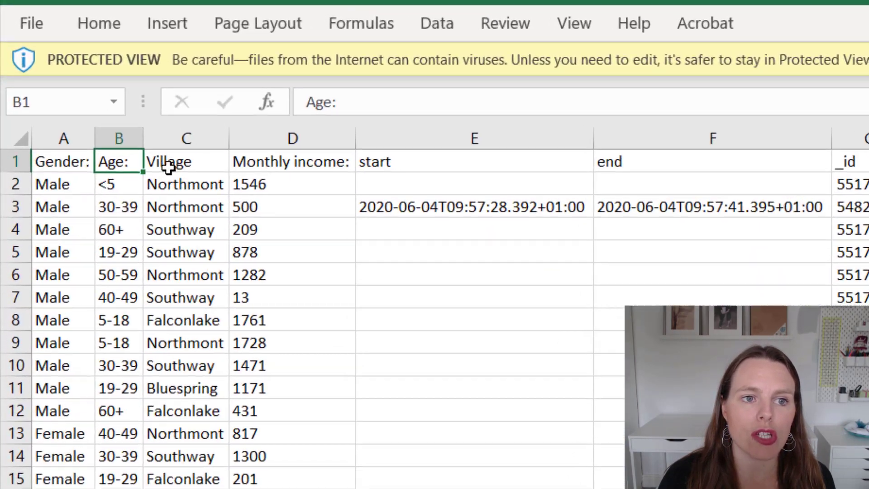
{"action": "left_click", "coordinate": [99, 86]}
{"action": "left_click", "coordinate": [288, 166]}
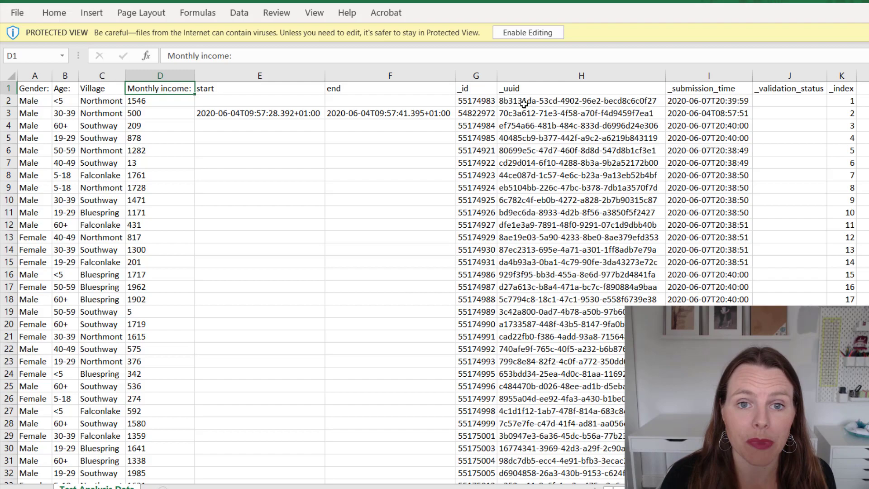
Enable editing and save as an Excel Workbook in the HumaniTV017 – Importing Data to Power BI folder
{"action": "left_click", "coordinate": [534, 31]}
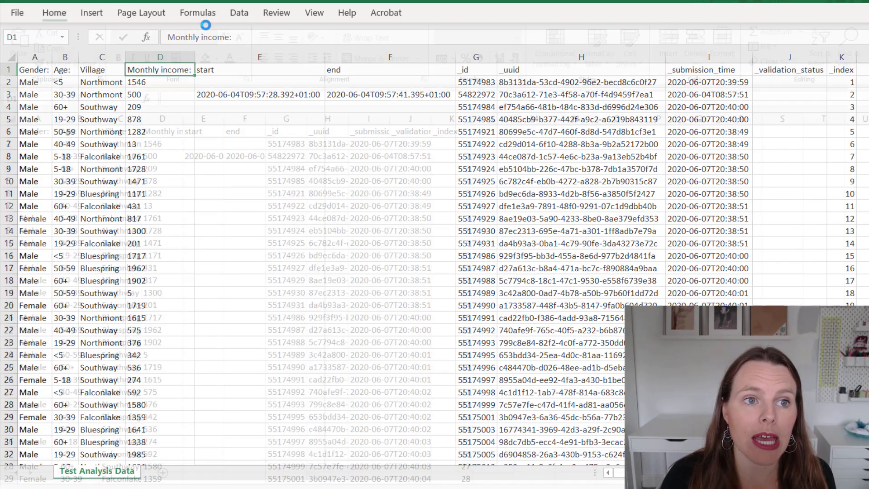
{"action": "left_click", "coordinate": [17, 13]}
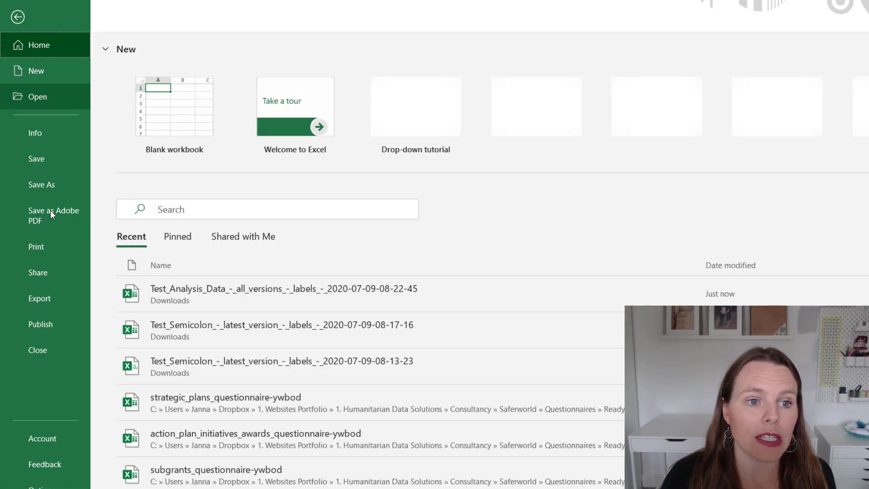
{"action": "left_click", "coordinate": [50, 186]}
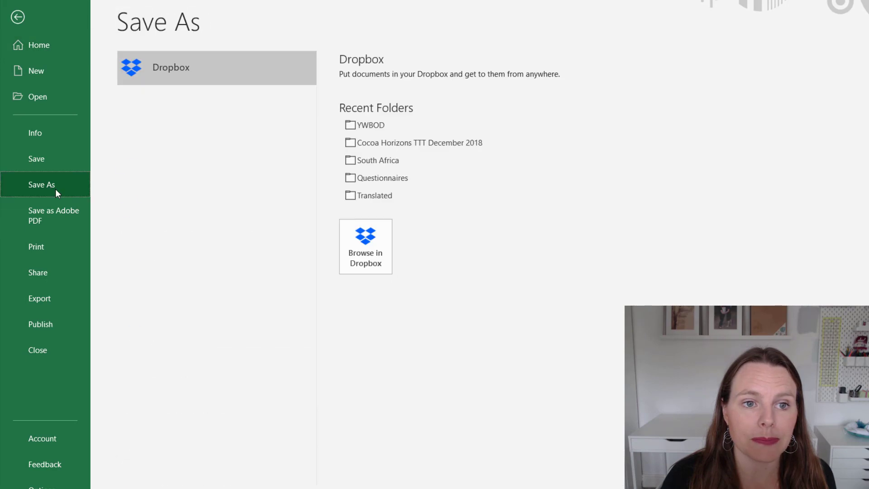
{"action": "left_click", "coordinate": [383, 110]}
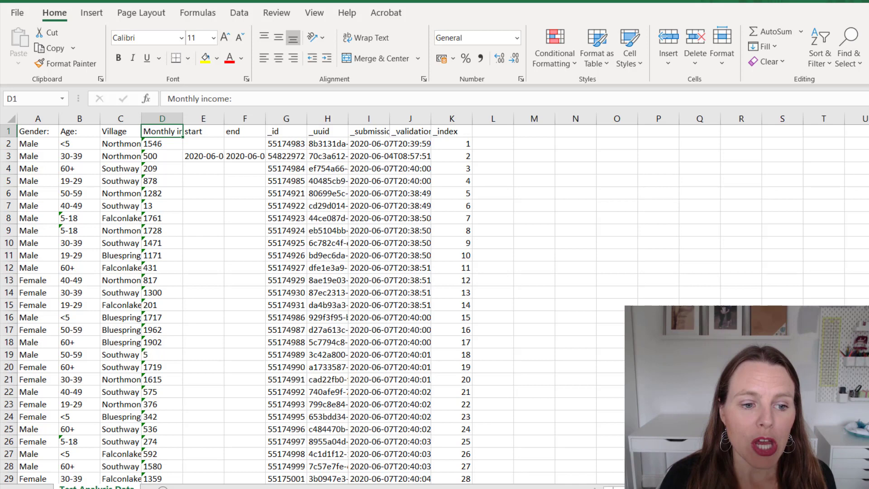
Launch Power BI Desktop, dismiss the welcome screen and open the empty Power Query Editor
{"action": "key", "text": "super"}
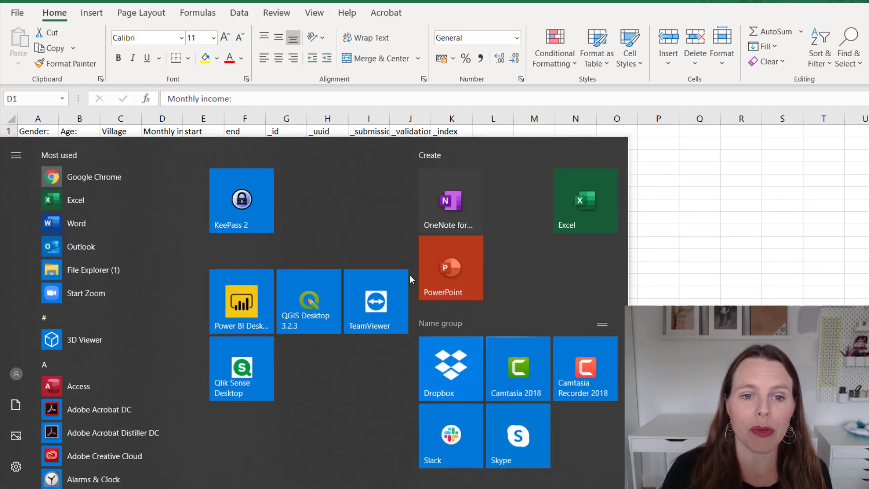
{"action": "left_click", "coordinate": [254, 322]}
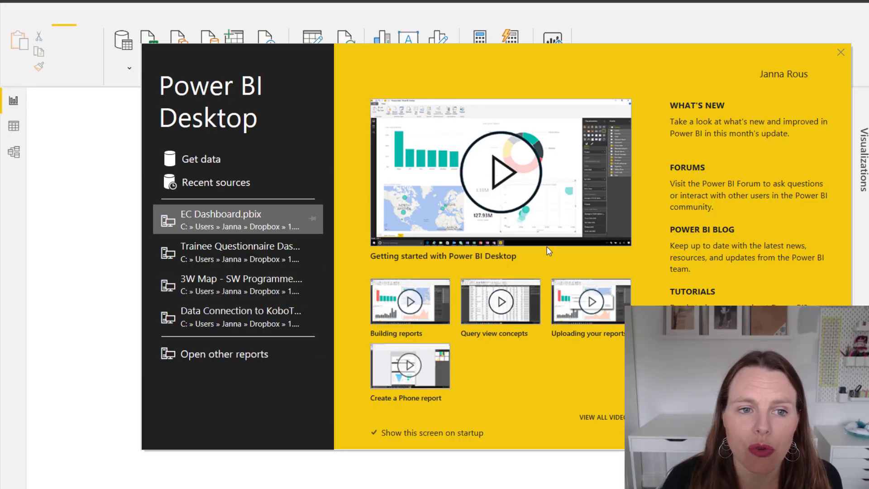
{"action": "left_click", "coordinate": [840, 53]}
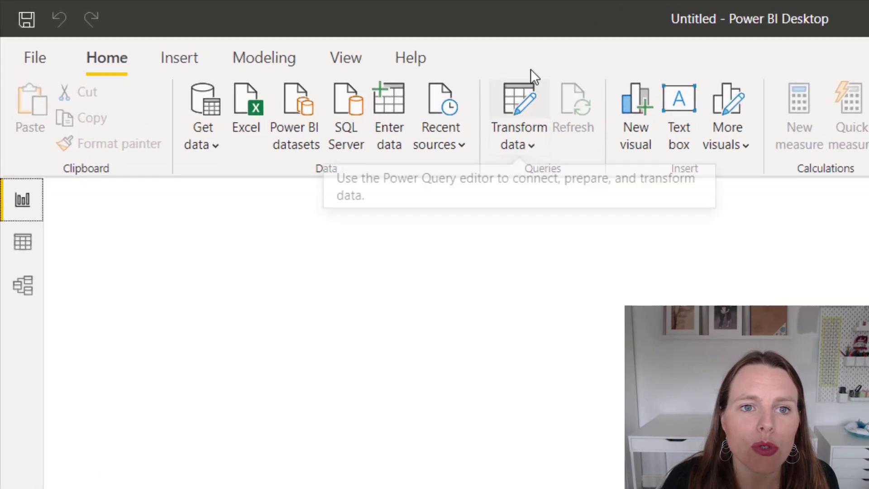
{"action": "left_click", "coordinate": [507, 101]}
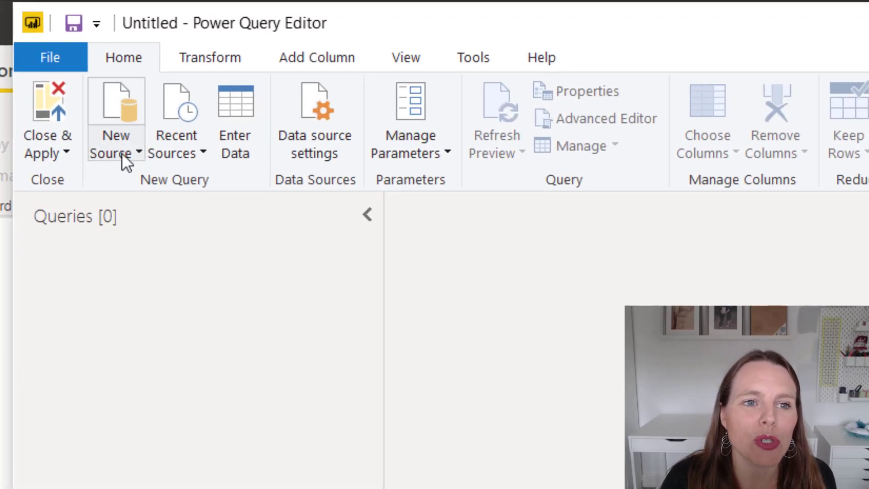
Add an Excel source using the 2020-07-09 Test_Analysis_Data workbook
{"action": "left_click", "coordinate": [121, 153]}
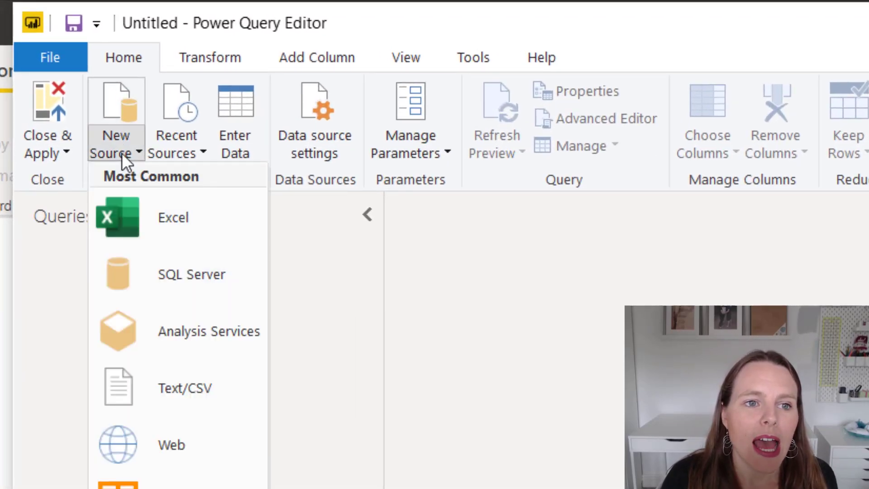
{"action": "left_click", "coordinate": [178, 221]}
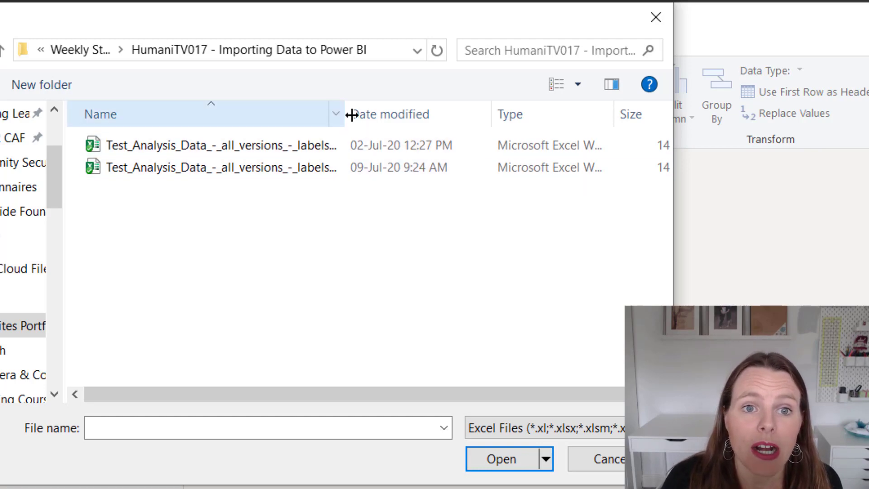
{"action": "left_click_drag", "start_coordinate": [344, 114], "coordinate": [461, 114]}
{"action": "left_click", "coordinate": [451, 168]}
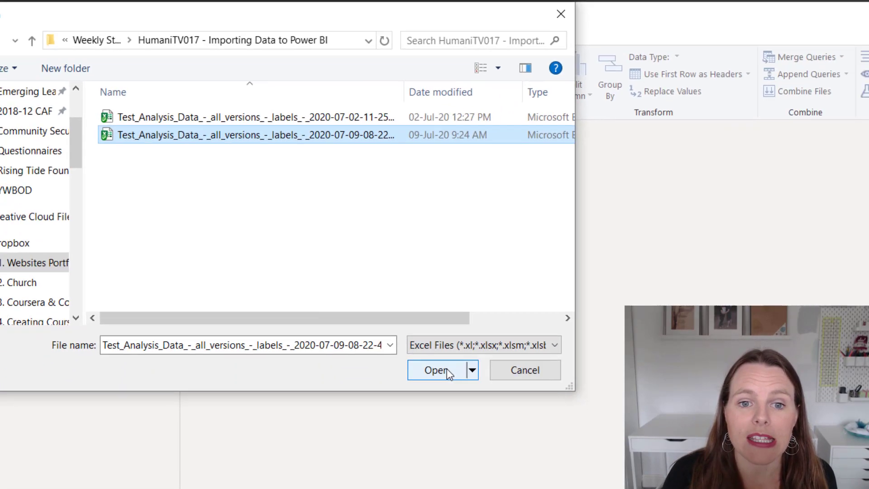
{"action": "left_click", "coordinate": [514, 456]}
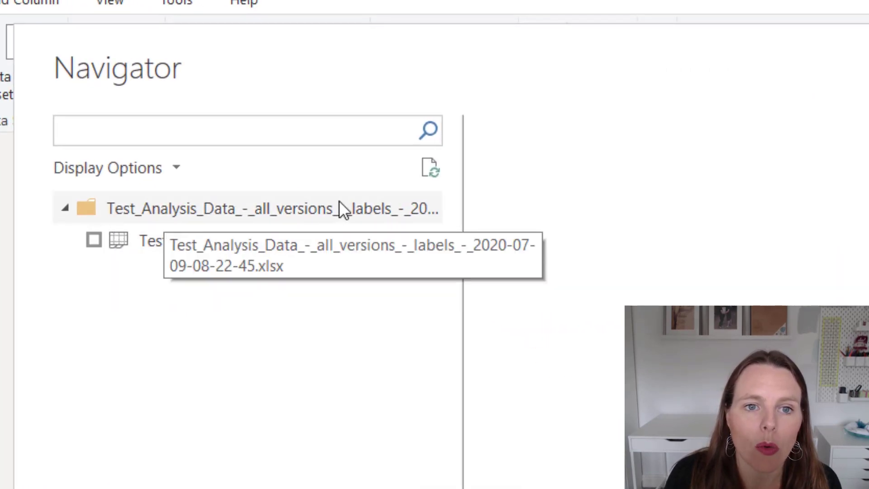
Tick the Test Analysis Data sheet in the Navigator, preview it and load it
{"action": "left_click", "coordinate": [93, 240]}
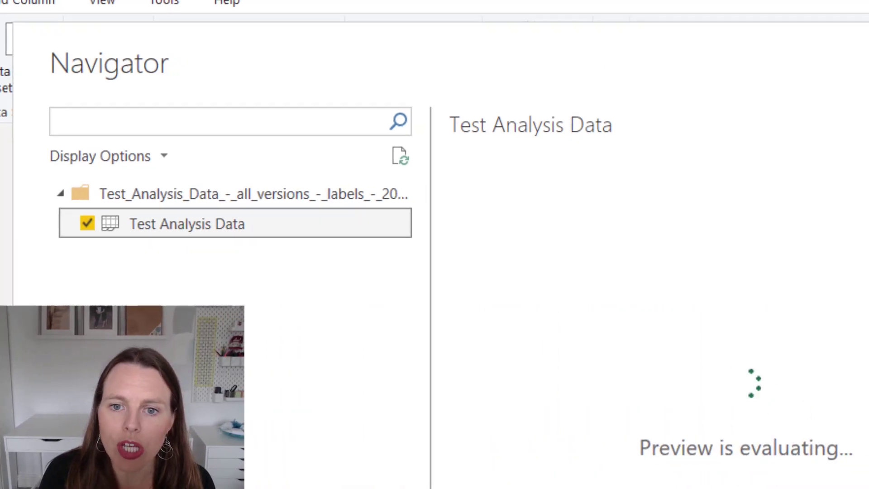
{"action": "scroll", "coordinate": [819, 227], "scroll_direction": "down", "scroll_amount": 5}
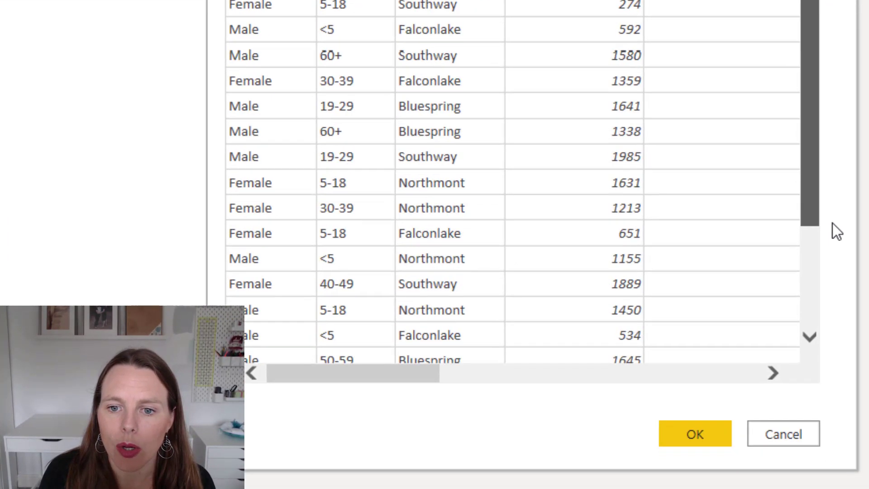
{"action": "scroll", "coordinate": [835, 231], "scroll_direction": "down", "scroll_amount": 3}
{"action": "left_click", "coordinate": [693, 434]}
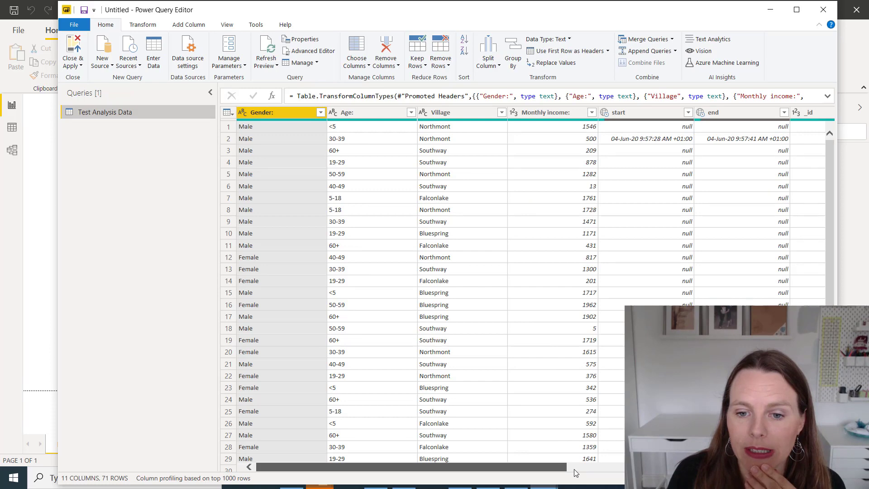
Rename the Gender:, Age: and Monthly income: columns to Gender, Age and Monthly income
{"action": "mouse_move", "coordinate": [564, 467]}
{"action": "left_mouse_down"}
{"action": "mouse_move", "coordinate": [802, 467]}
{"action": "mouse_move", "coordinate": [563, 467]}
{"action": "left_mouse_up"}
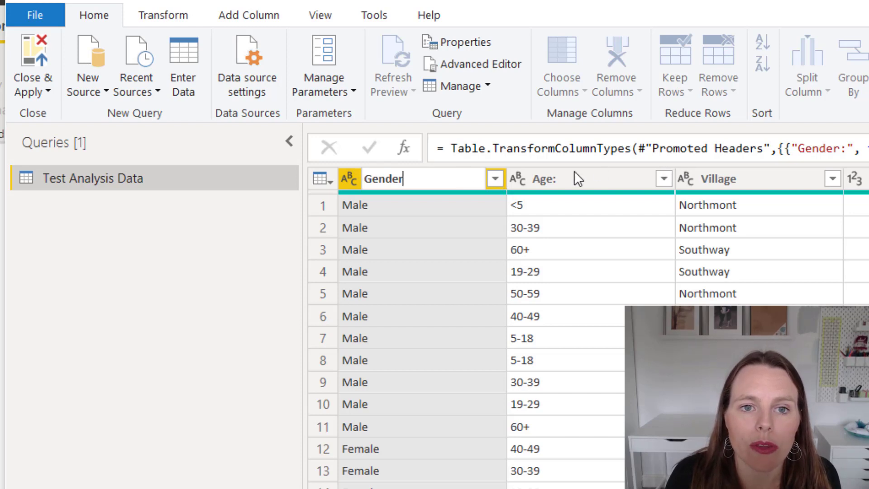
{"action": "left_click", "coordinate": [563, 179]}
{"action": "double_click", "coordinate": [563, 179]}
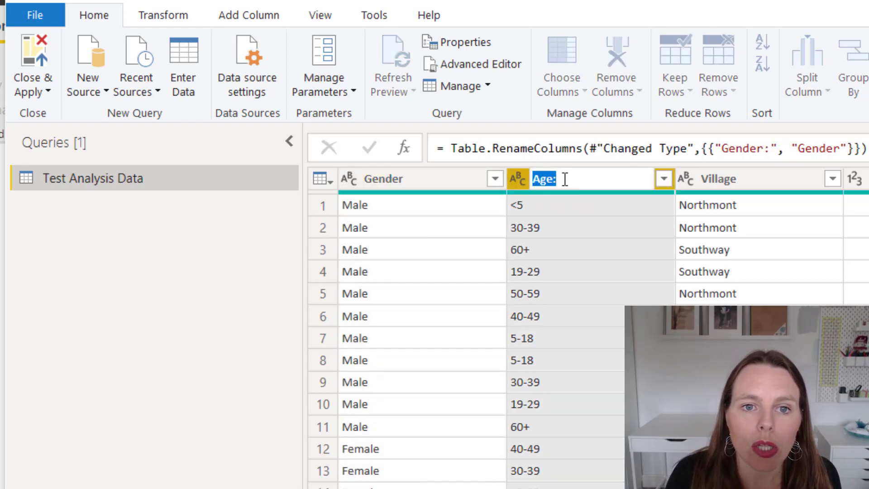
{"action": "left_click", "coordinate": [564, 179]}
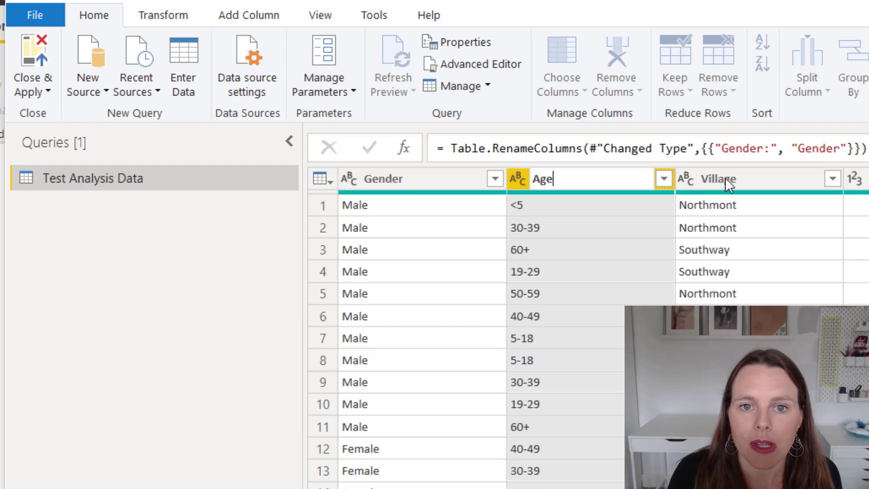
{"action": "left_click", "coordinate": [857, 179]}
{"action": "double_click", "coordinate": [662, 179]}
{"action": "left_click", "coordinate": [662, 180]}
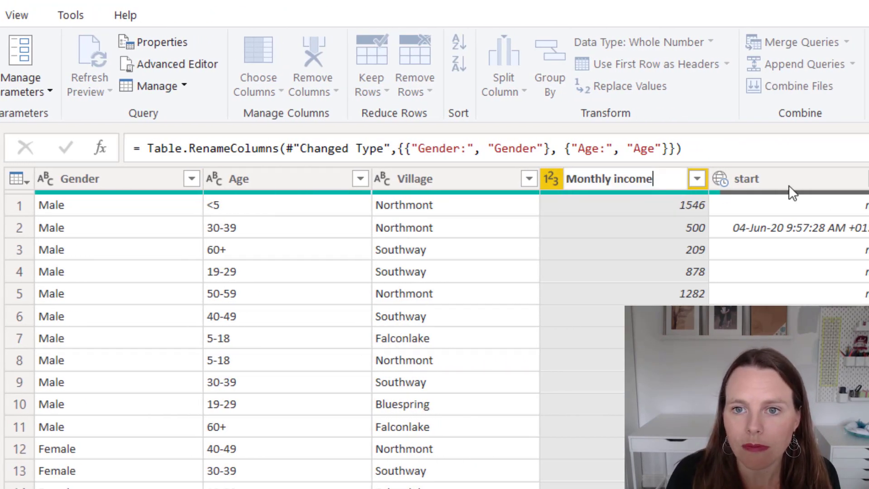
{"action": "key", "text": "Return"}
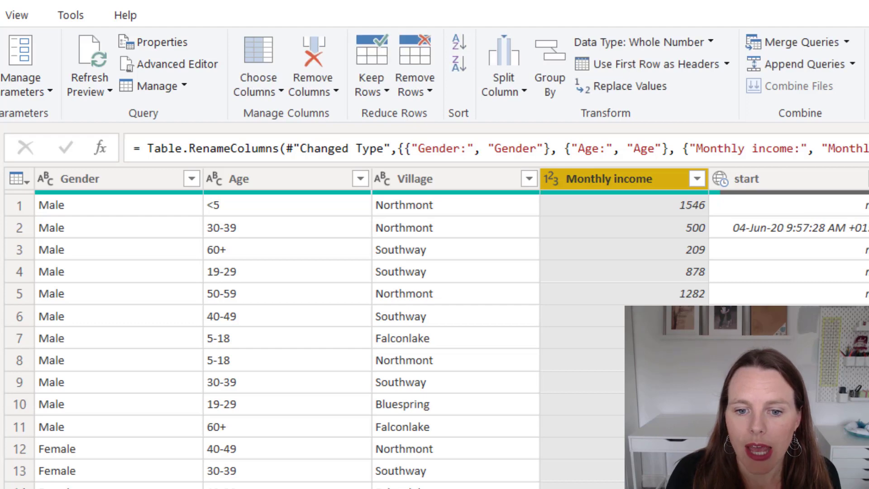
{"action": "scroll", "coordinate": [571, 183], "scroll_direction": "right", "scroll_amount": 5}
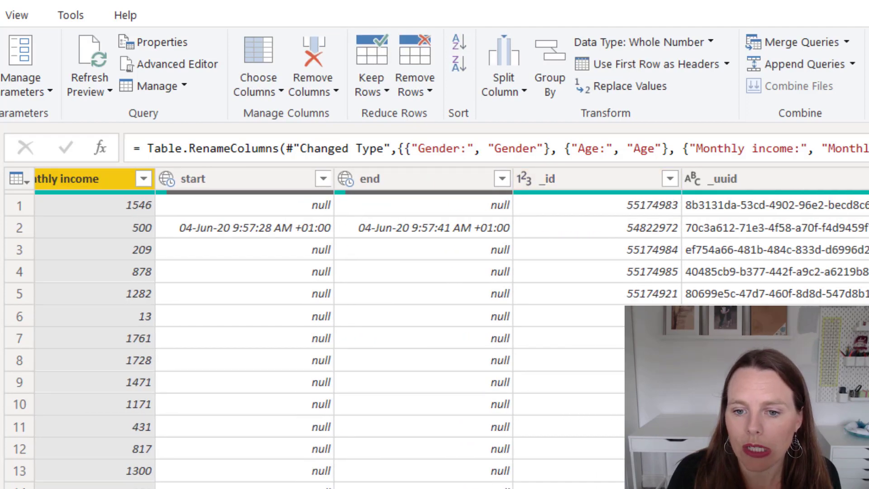
{"action": "scroll", "coordinate": [434, 272], "scroll_direction": "right", "scroll_amount": 3}
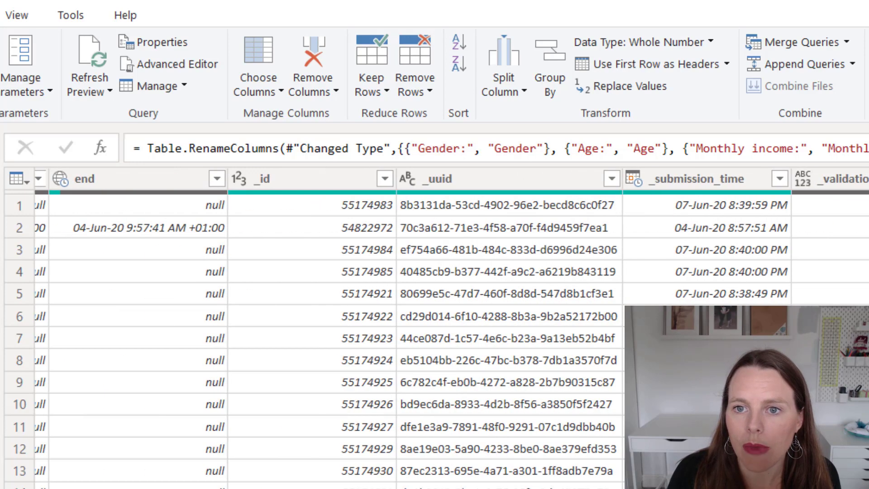
Remove the _validation_status, start and end columns, keeping Gender, Age, Village, Monthly income and _id
{"action": "left_click", "coordinate": [841, 178]}
{"action": "right_click", "coordinate": [842, 179]}
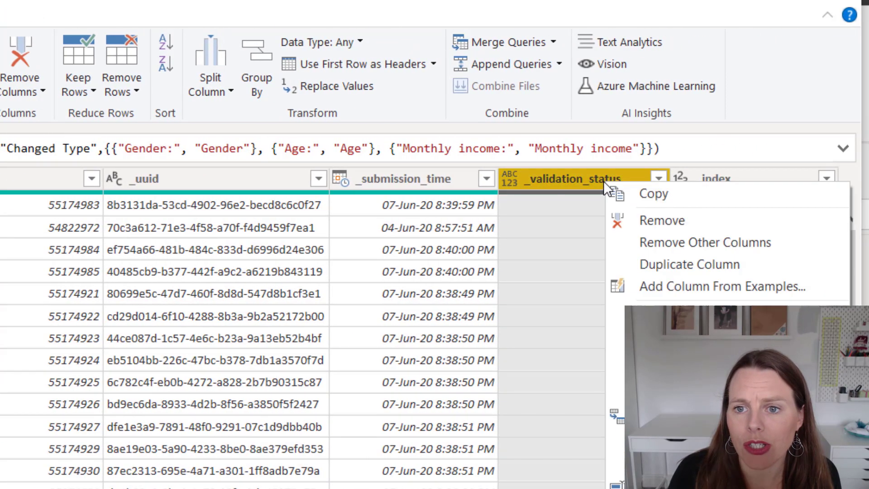
{"action": "left_click", "coordinate": [667, 221]}
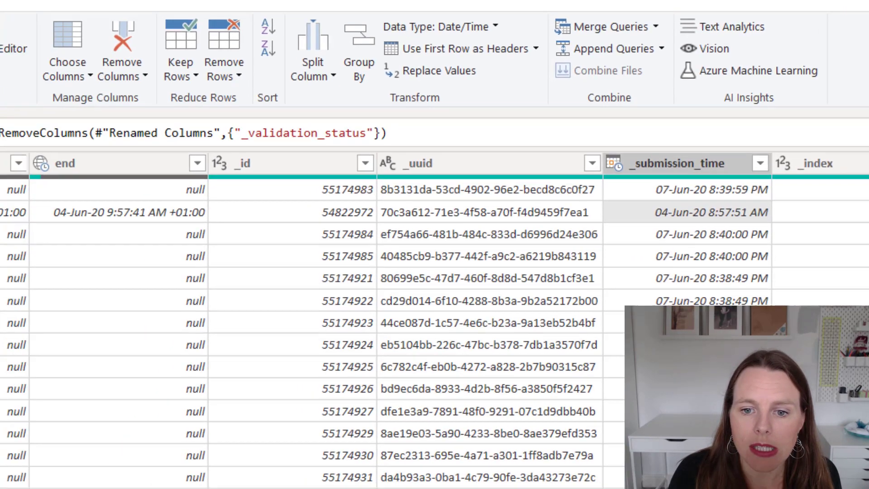
{"action": "scroll", "coordinate": [52, 173], "scroll_direction": "left", "scroll_amount": 3}
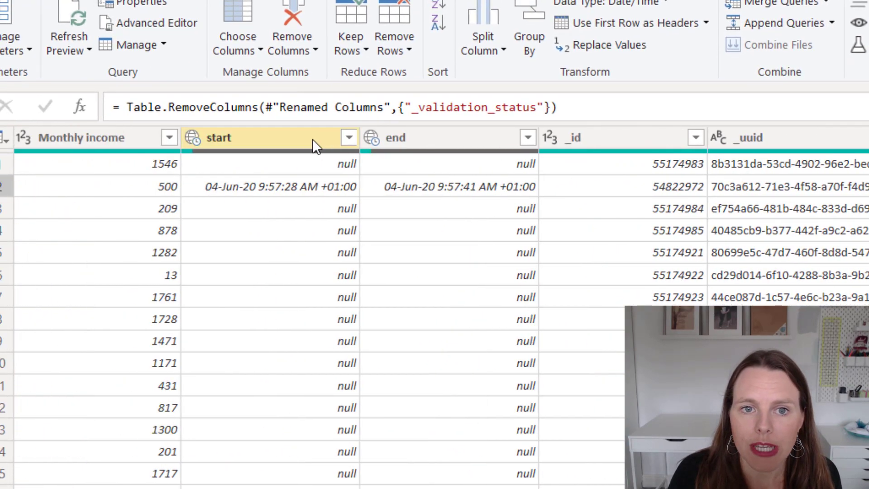
{"action": "right_click", "coordinate": [299, 140]}
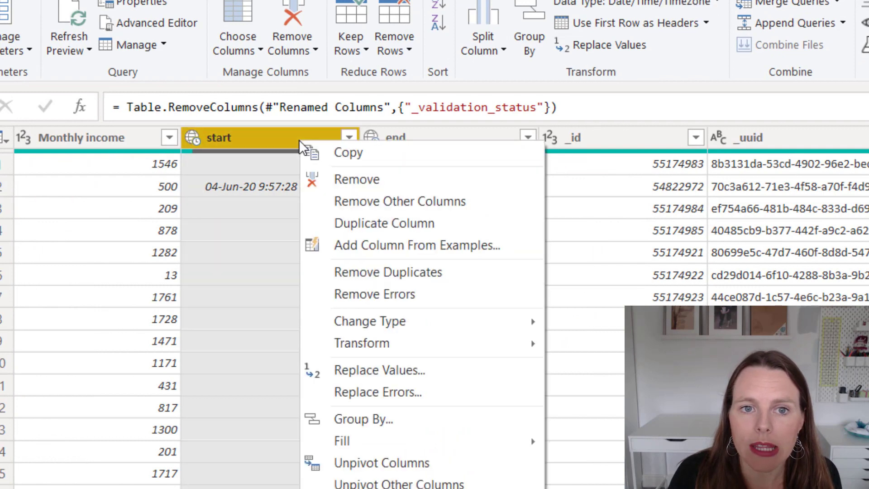
{"action": "left_click", "coordinate": [379, 180]}
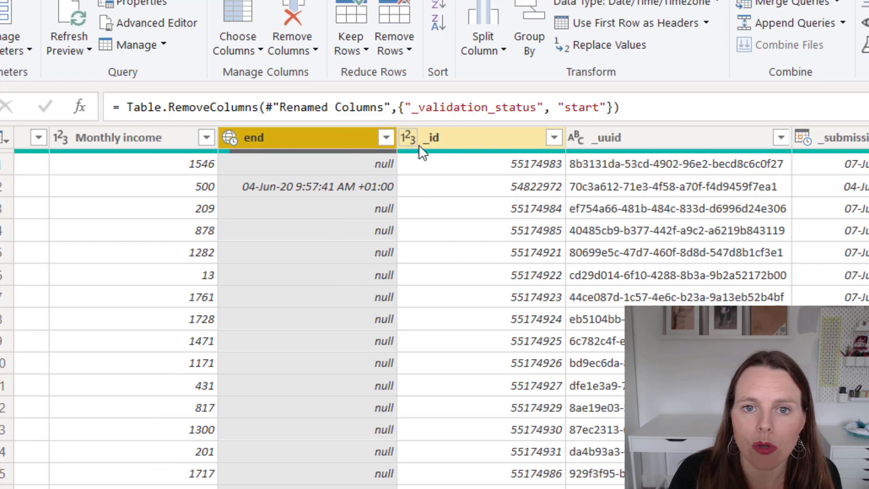
{"action": "right_click", "coordinate": [288, 137]}
{"action": "left_click", "coordinate": [341, 170]}
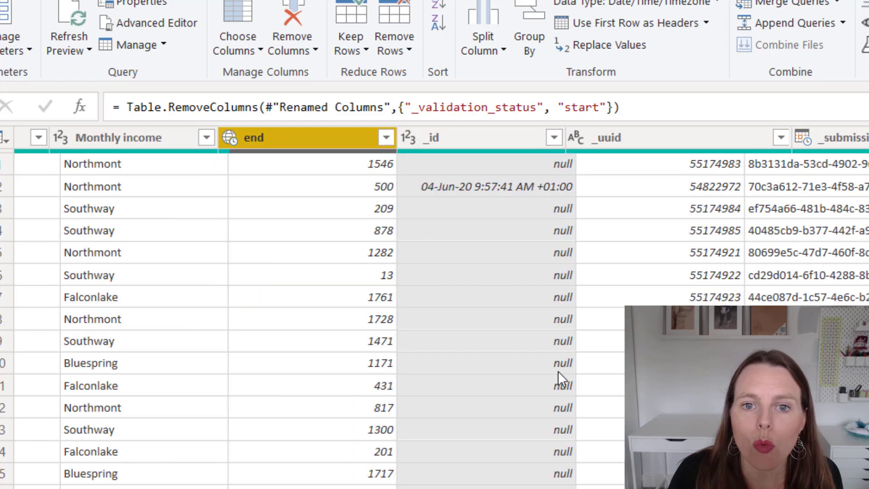
{"action": "scroll", "coordinate": [434, 308], "scroll_direction": "left", "scroll_amount": 5}
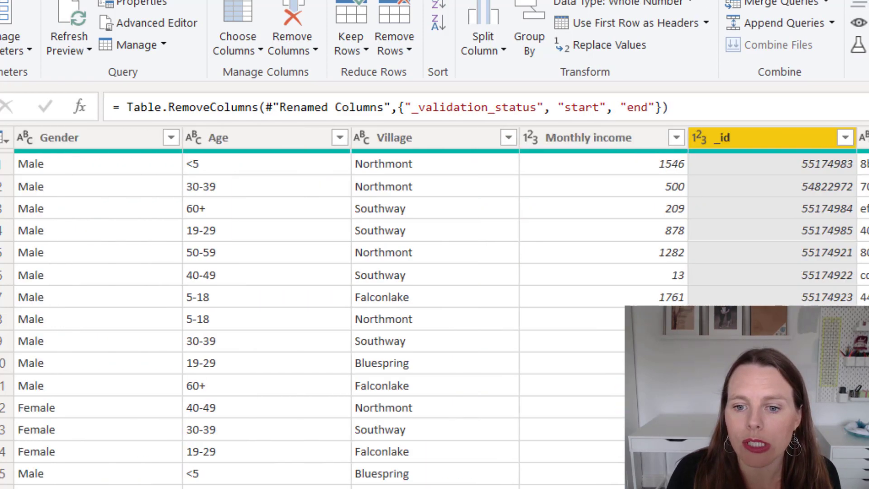
{"action": "scroll", "coordinate": [434, 307], "scroll_direction": "right", "scroll_amount": 6}
{"action": "scroll", "coordinate": [435, 308], "scroll_direction": "left", "scroll_amount": 6}
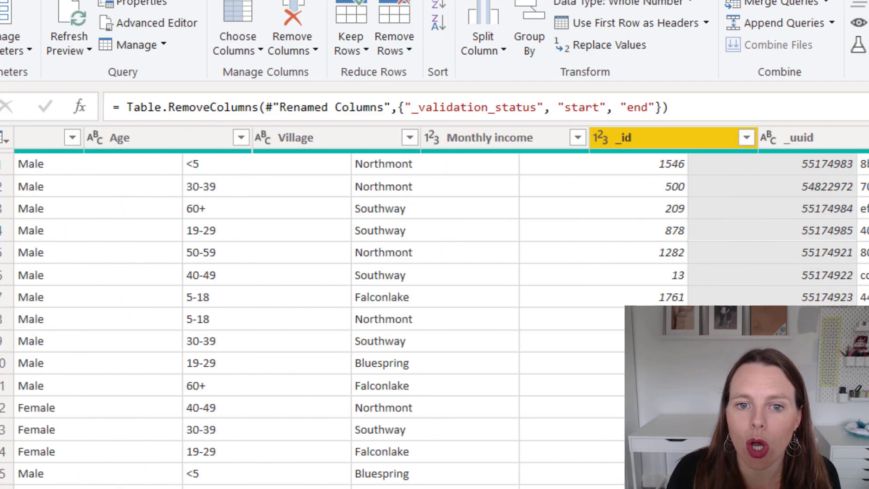
Close & Apply the query and view the 71-row Test Analysis Data table in Data view
{"action": "left_click", "coordinate": [590, 322]}
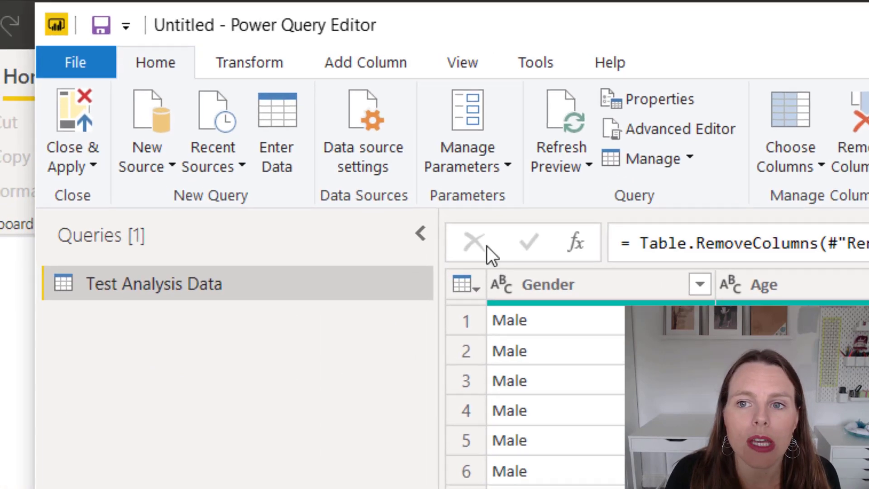
{"action": "left_click", "coordinate": [72, 111]}
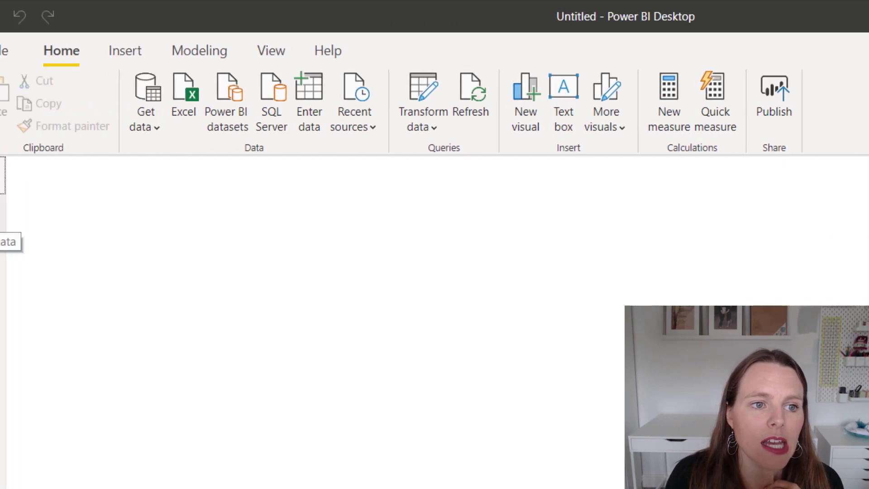
{"action": "left_click", "coordinate": [20, 219]}
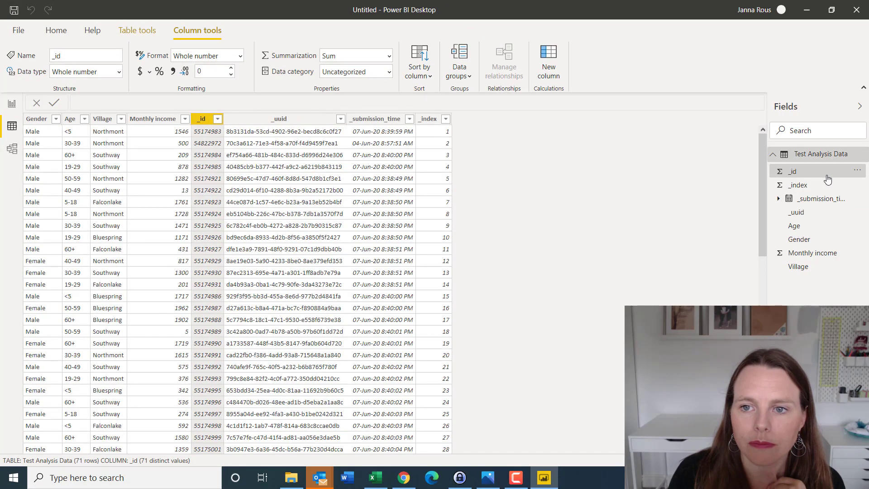
{"action": "left_click", "coordinate": [817, 156]}
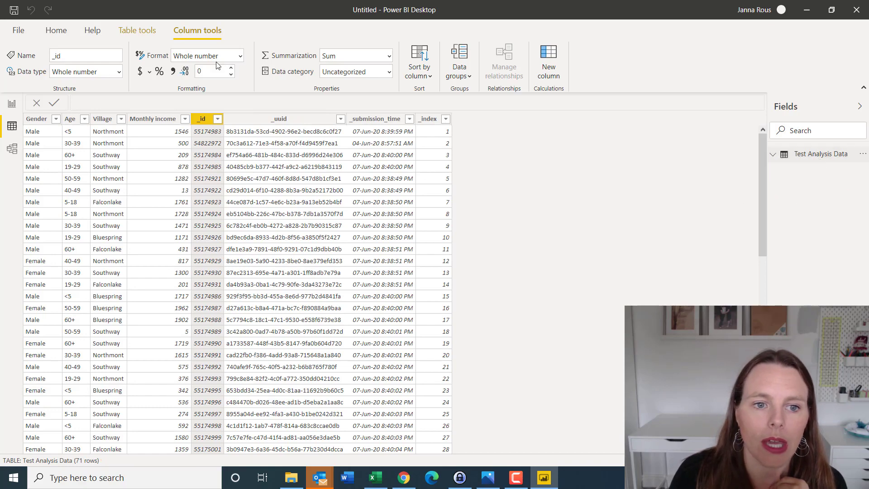
{"action": "left_click", "coordinate": [125, 189]}
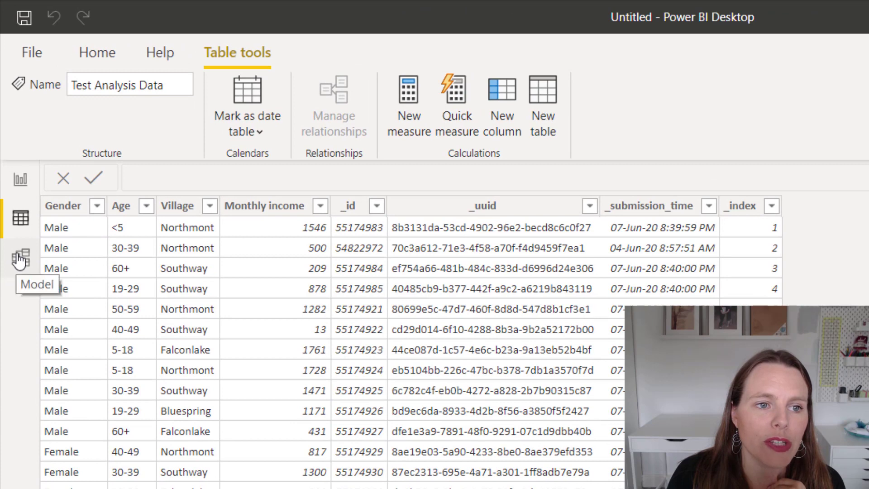
Enlarge and centre the Test Analysis Data card in Model view, then open blank report Page 1
{"action": "left_click", "coordinate": [20, 259]}
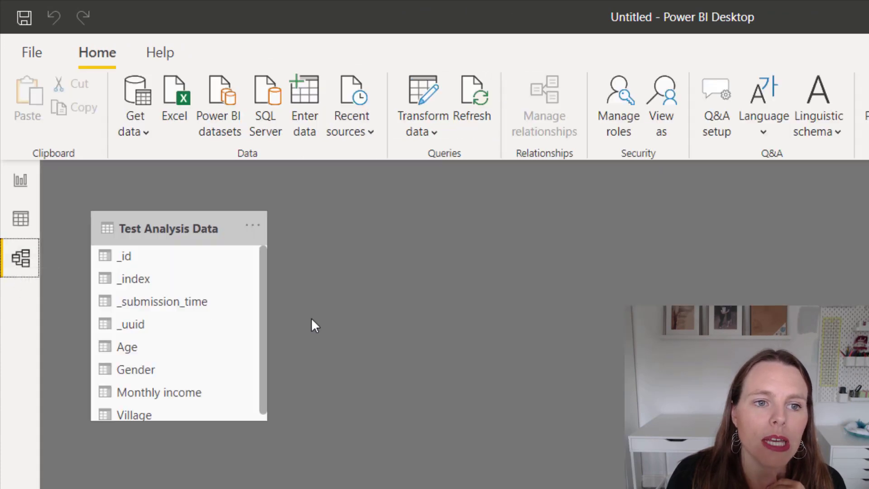
{"action": "left_click", "coordinate": [265, 417]}
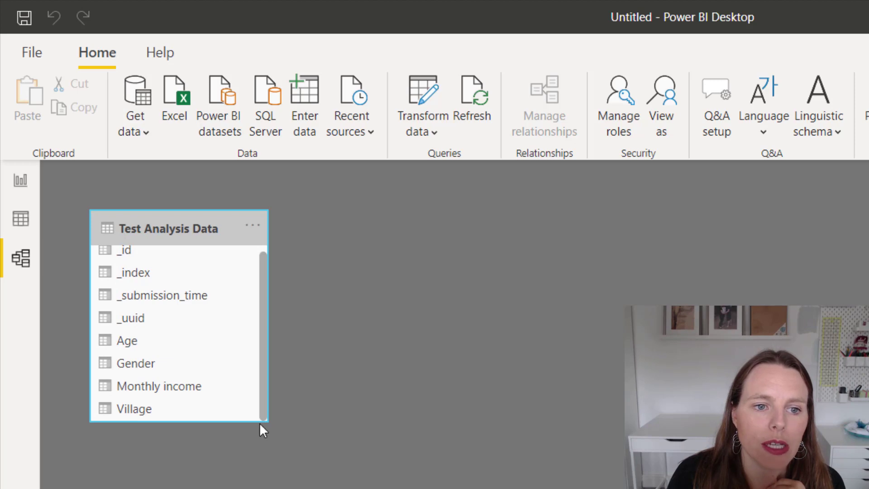
{"action": "left_click_drag", "start_coordinate": [265, 418], "coordinate": [295, 476]}
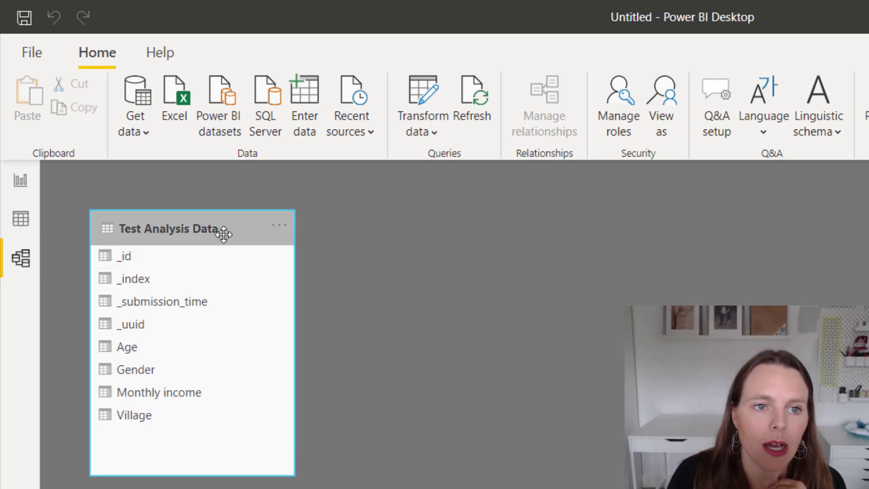
{"action": "left_click_drag", "start_coordinate": [242, 242], "coordinate": [534, 360]}
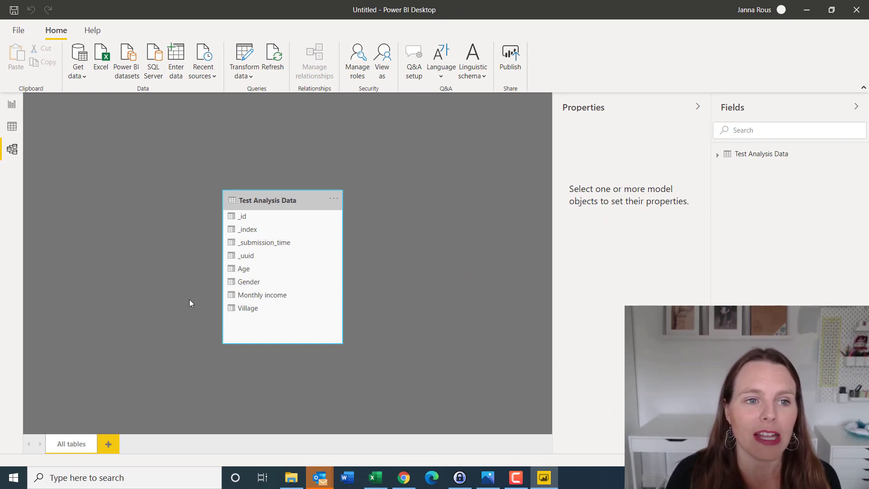
{"action": "left_click", "coordinate": [13, 126]}
{"action": "left_click", "coordinate": [13, 108]}
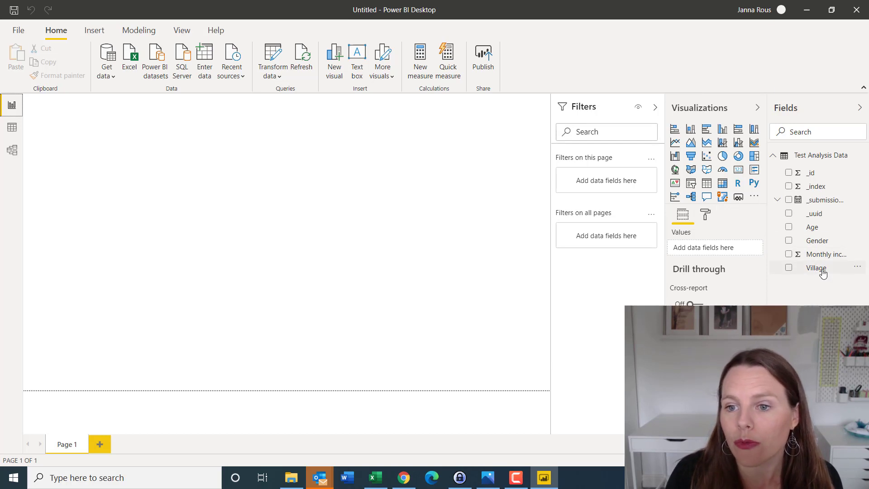
Add a stacked bar chart with Count of Village as values and Village on the axis
{"action": "left_click", "coordinate": [674, 129]}
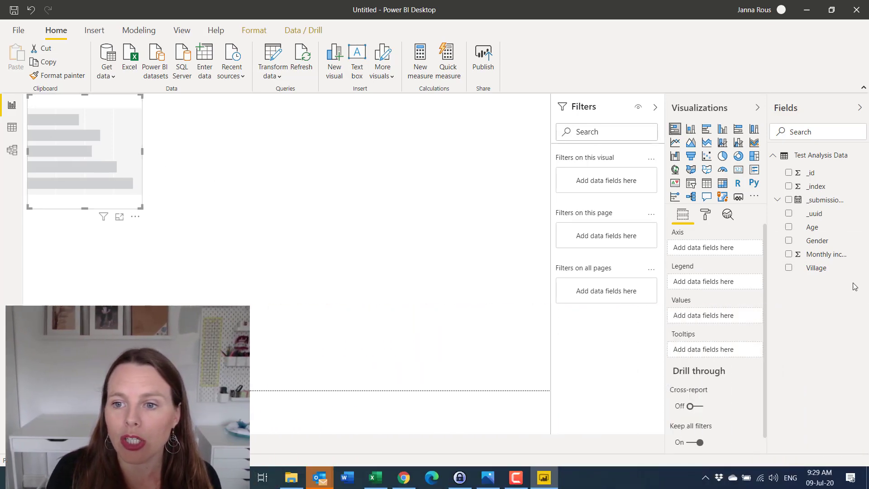
{"action": "left_click_drag", "start_coordinate": [821, 271], "coordinate": [747, 286]}
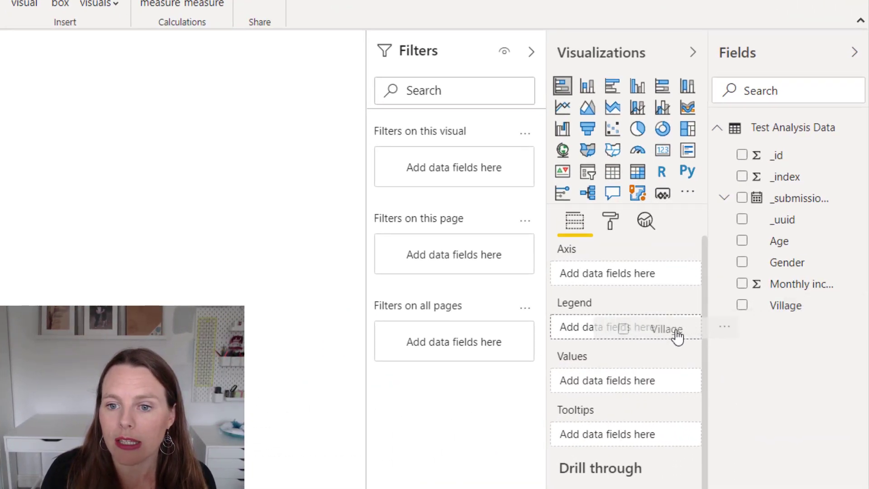
{"action": "left_click_drag", "start_coordinate": [677, 336], "coordinate": [709, 363]}
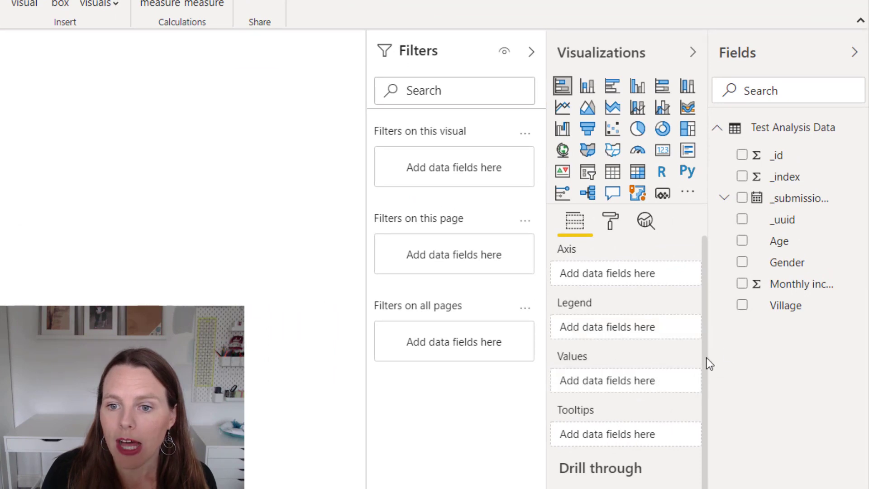
{"action": "left_click", "coordinate": [788, 305]}
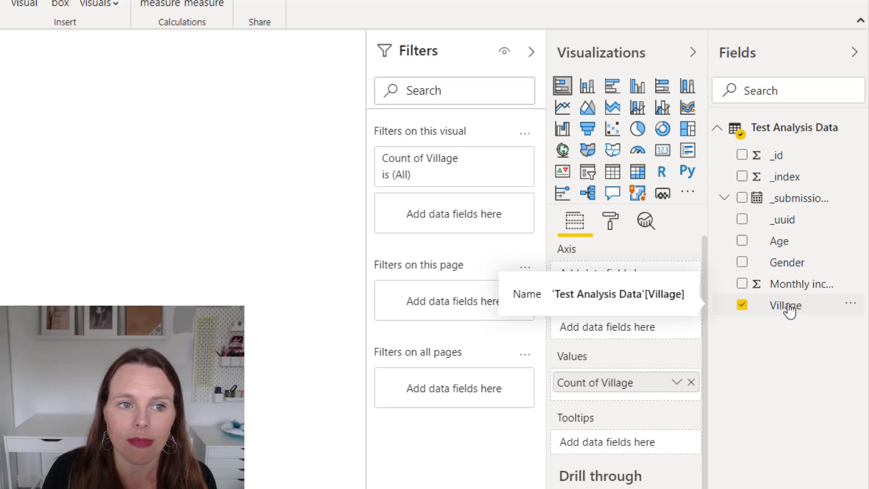
{"action": "left_click_drag", "start_coordinate": [784, 310], "coordinate": [661, 283]}
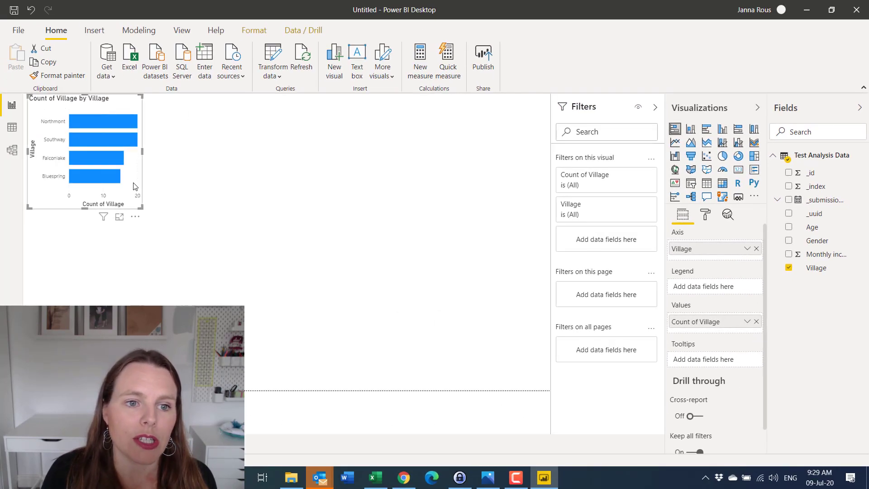
Resize the Count of Village bar chart to about half the page width
{"action": "left_click_drag", "start_coordinate": [141, 206], "coordinate": [329, 301]}
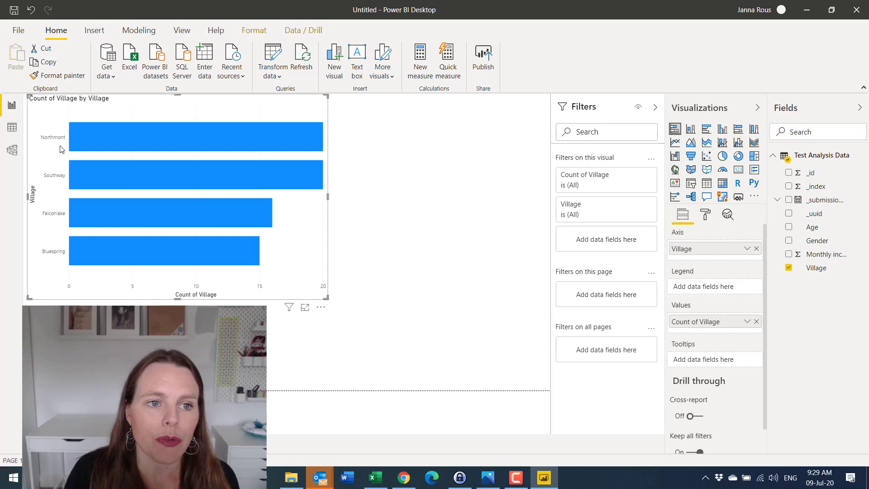